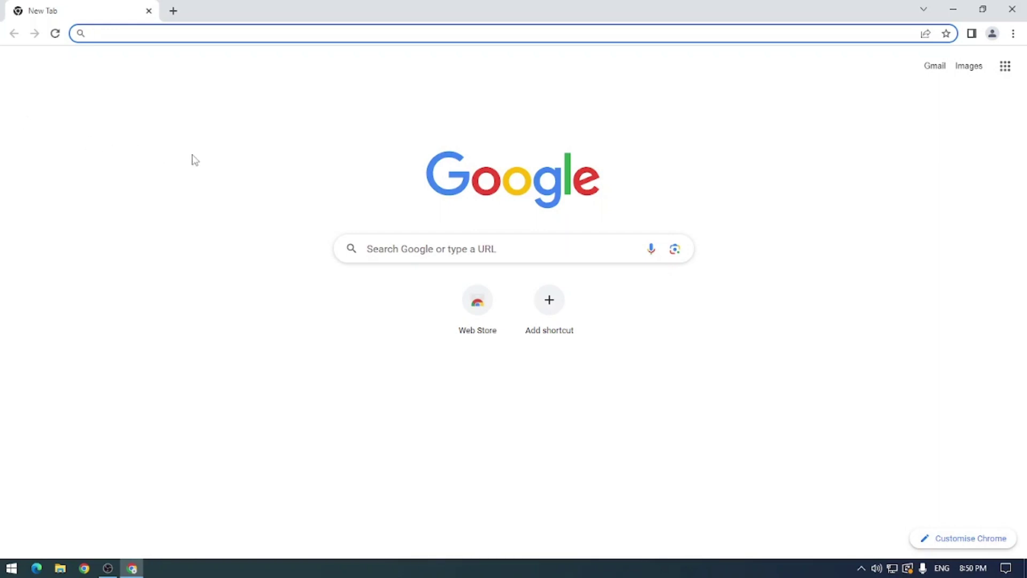
{"action": "left_click", "coordinate": [168, 33]}
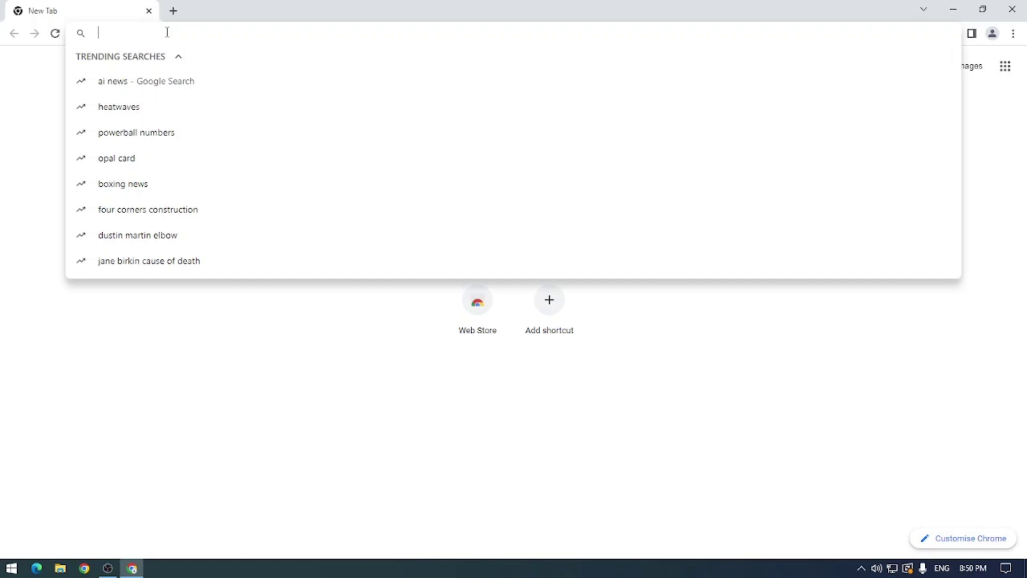
{"action": "type", "text": "g"}
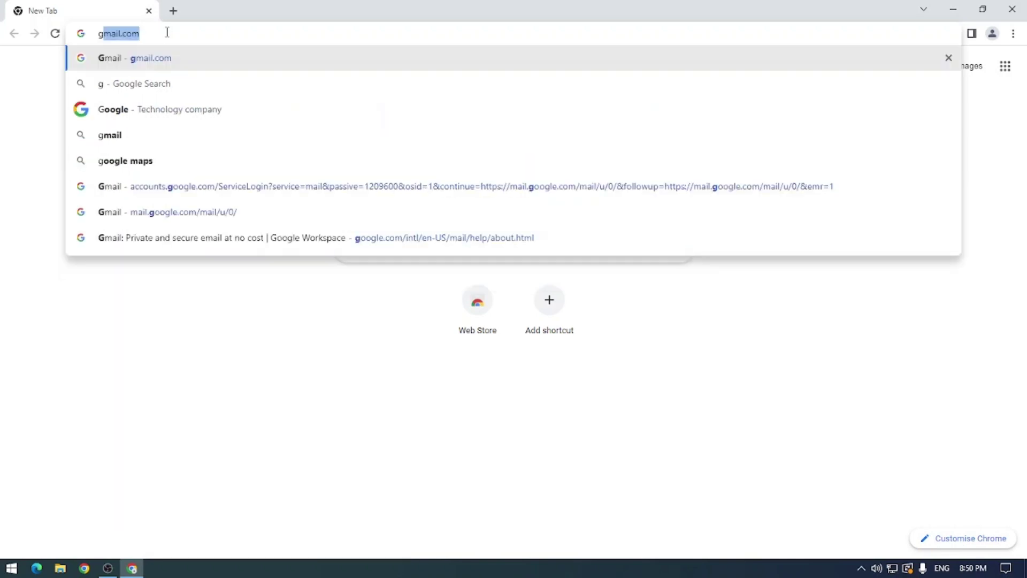
{"action": "key", "text": "Return"}
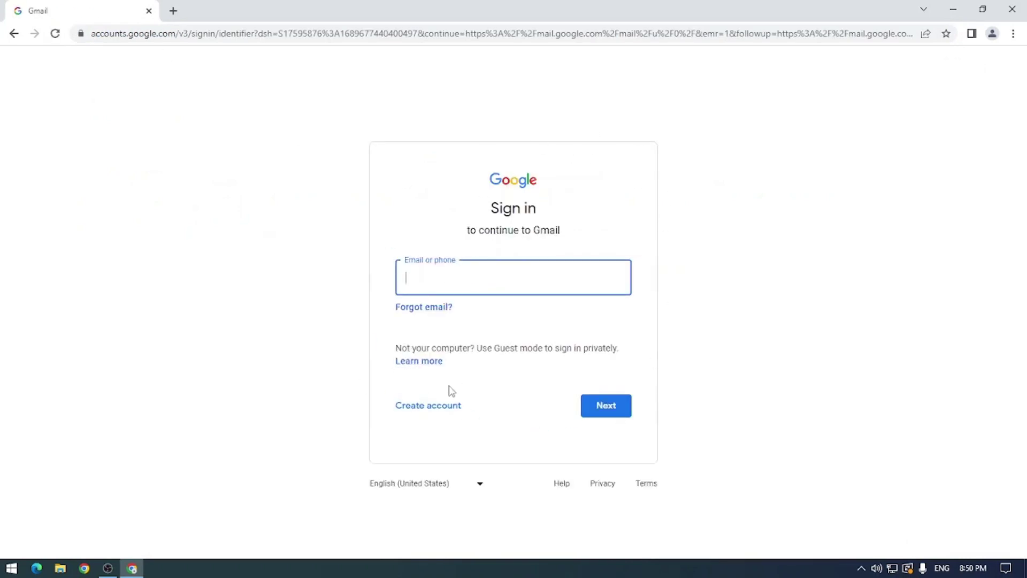
{"action": "left_click", "coordinate": [173, 12]}
{"action": "left_click", "coordinate": [148, 11]}
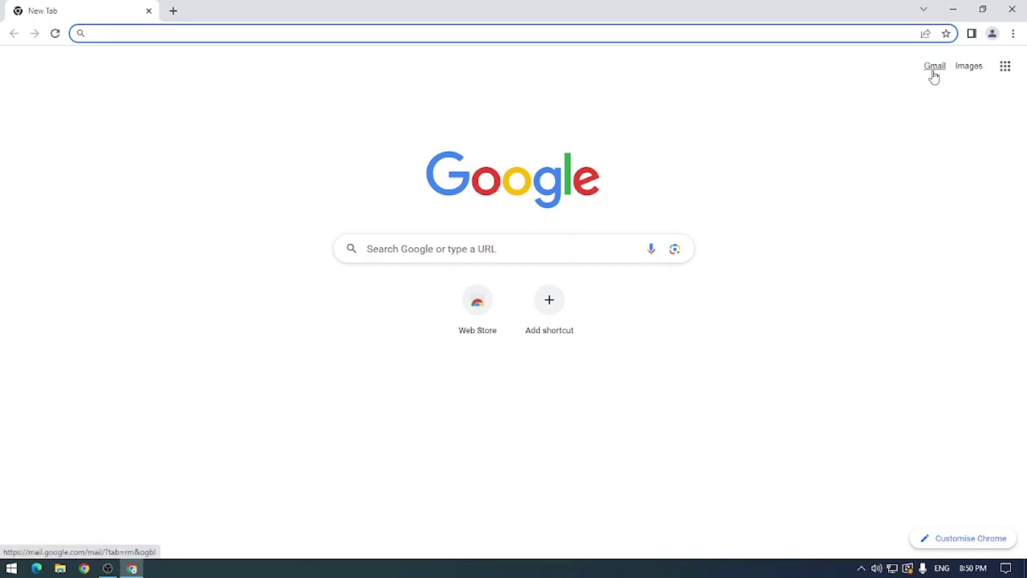
Step: Go from the Google start page to the Gmail sign-in page and begin creating a new account
{"action": "left_click", "coordinate": [934, 70]}
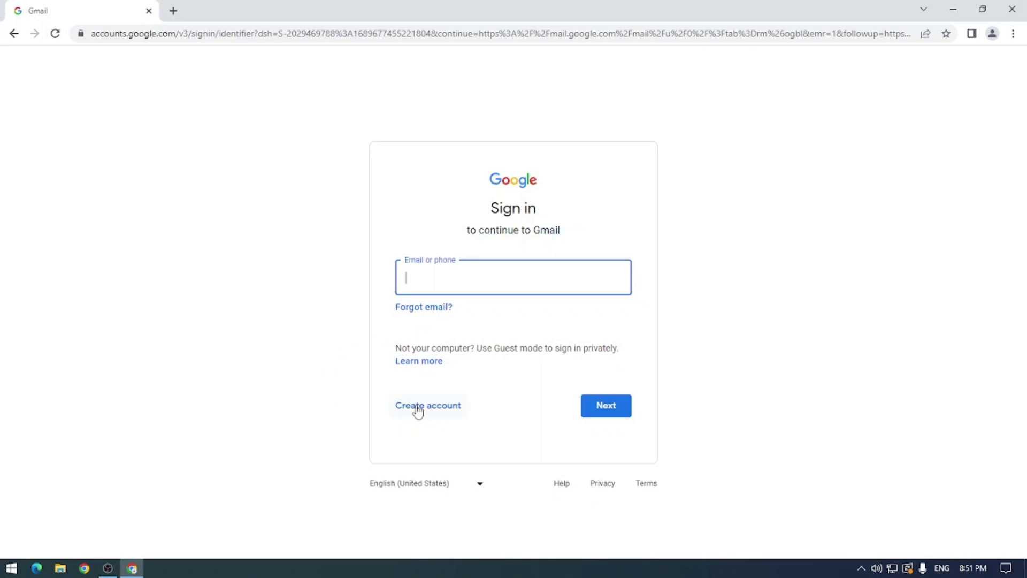
{"action": "left_click", "coordinate": [418, 411]}
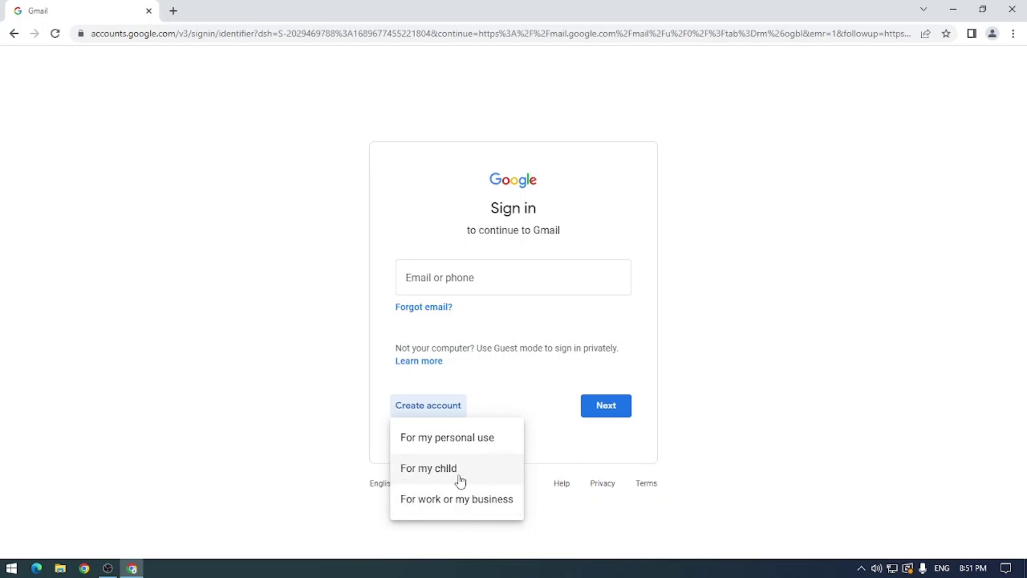
Step: Choose a personal account and enter the first name and capitalised surname, then continue
{"action": "left_click", "coordinate": [493, 443]}
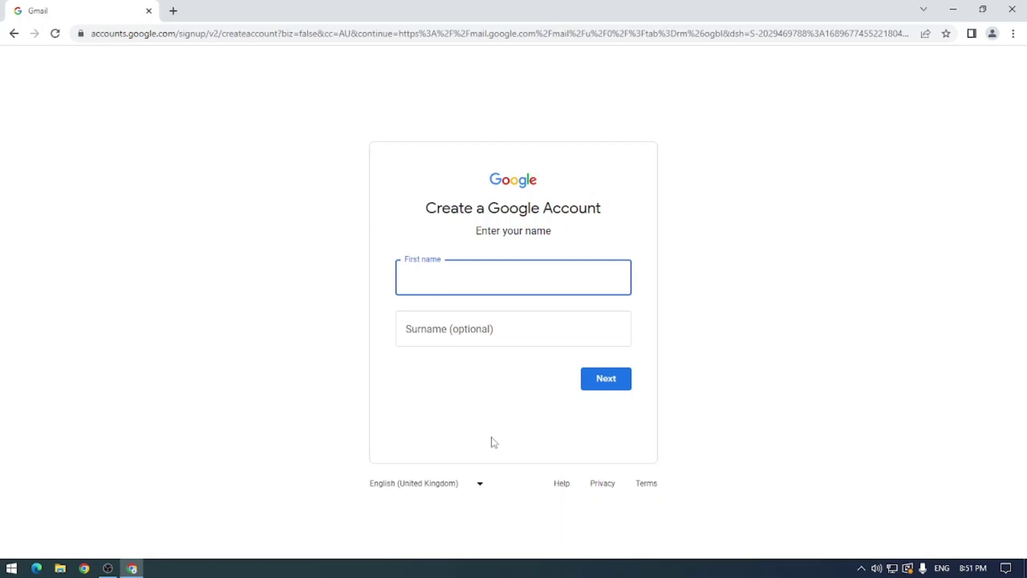
{"action": "key", "text": "Tab"}
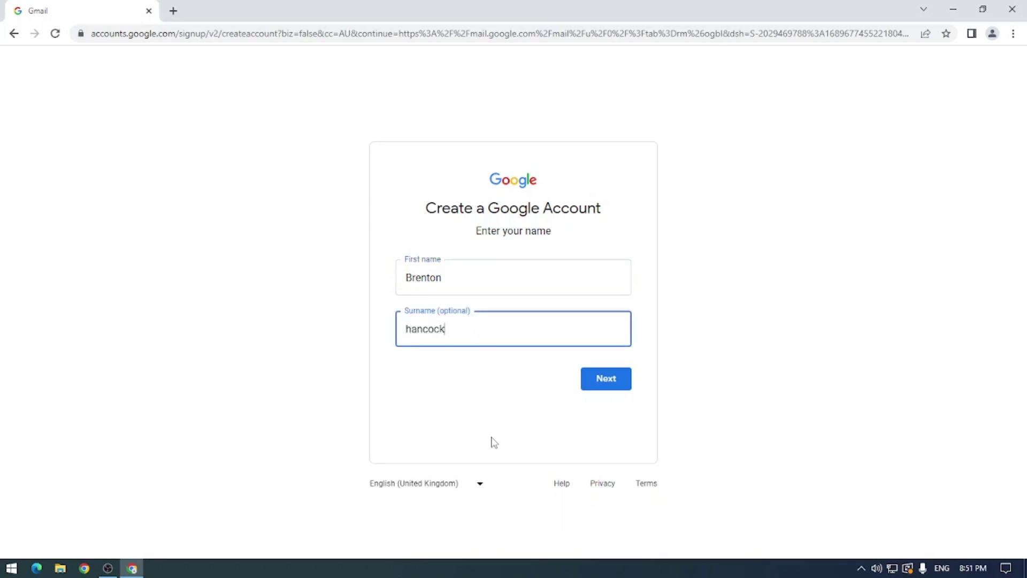
{"action": "key", "text": "Home"}
{"action": "key", "text": "Delete"}
{"action": "type", "text": "H"}
{"action": "left_click", "coordinate": [602, 379]}
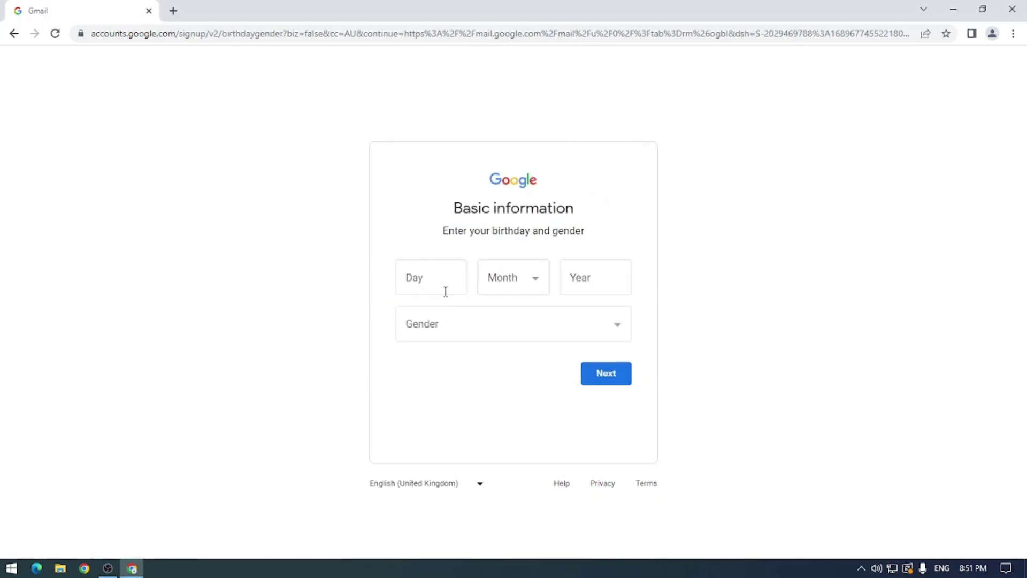
Step: Enter birthday 1 January 1990 and gender Male, then submit the basic information
{"action": "left_click", "coordinate": [445, 291]}
{"action": "type", "text": "1"}
{"action": "left_click", "coordinate": [512, 282]}
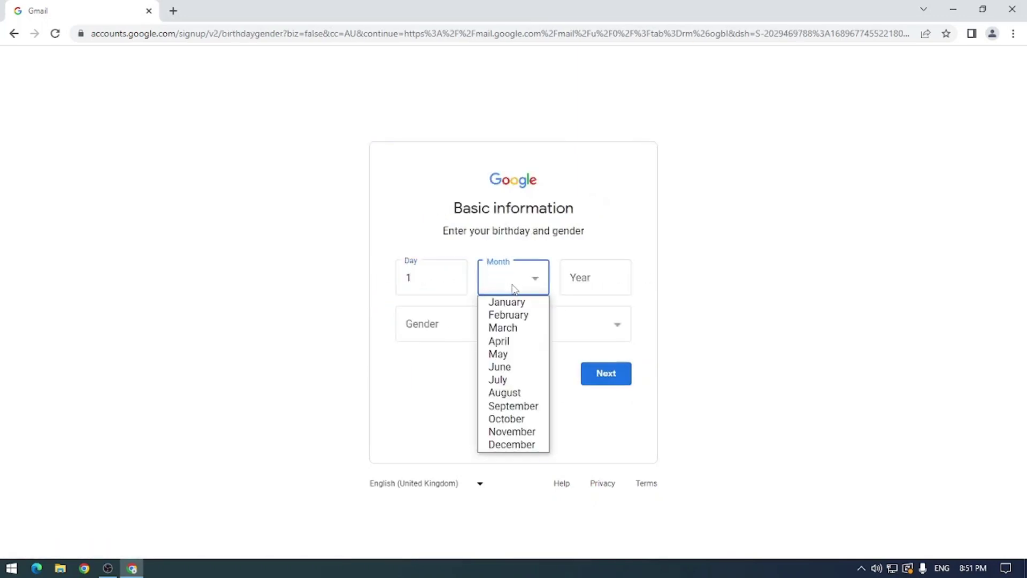
{"action": "left_click", "coordinate": [509, 304]}
{"action": "left_click", "coordinate": [589, 281]}
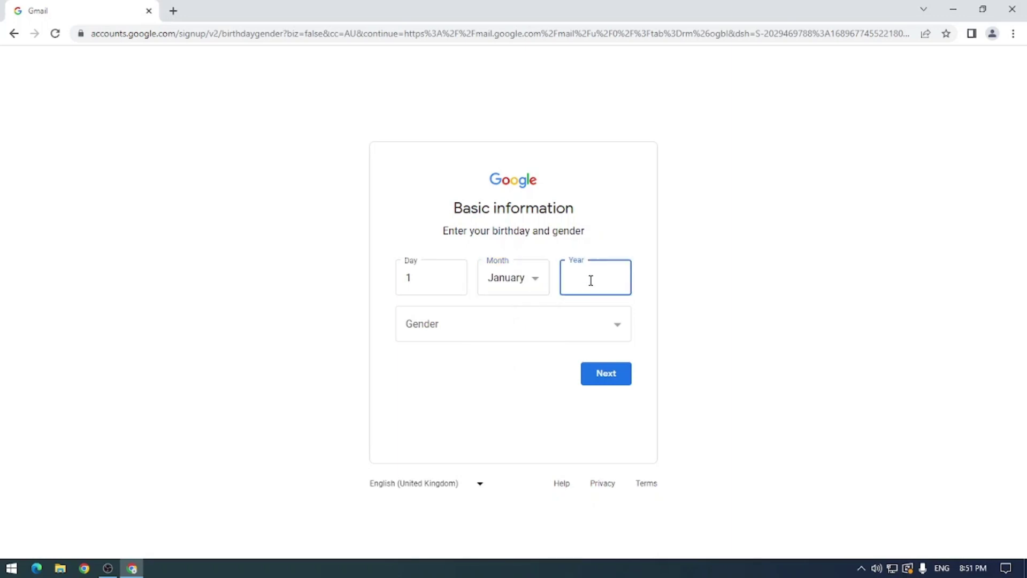
{"action": "type", "text": "1990"}
{"action": "left_click", "coordinate": [545, 329]}
{"action": "left_click", "coordinate": [465, 362]}
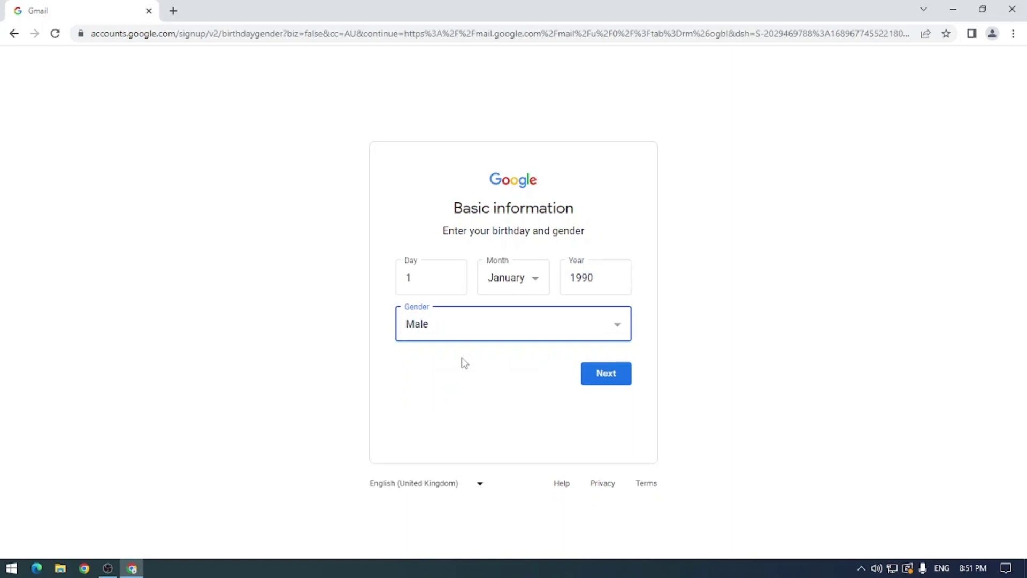
{"action": "left_click", "coordinate": [618, 375]}
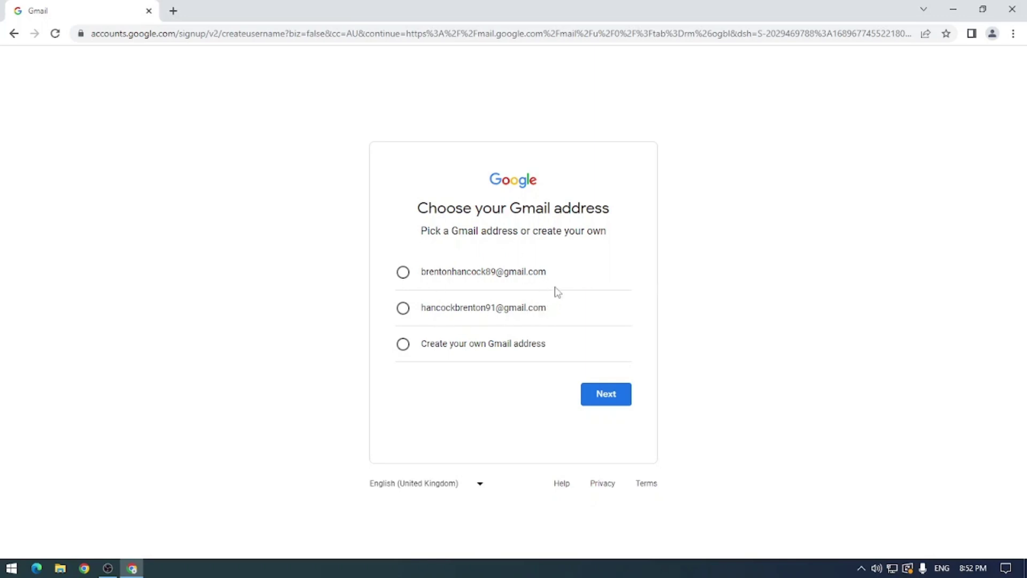
Step: Choose to create your own Gmail address, enter the desired username and continue
{"action": "left_click", "coordinate": [507, 274]}
{"action": "left_click", "coordinate": [446, 353]}
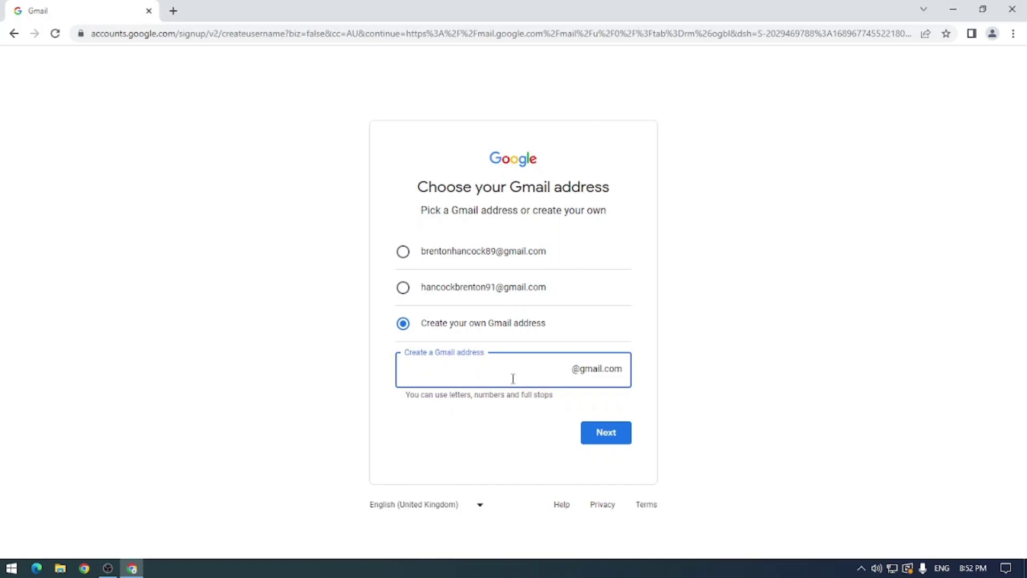
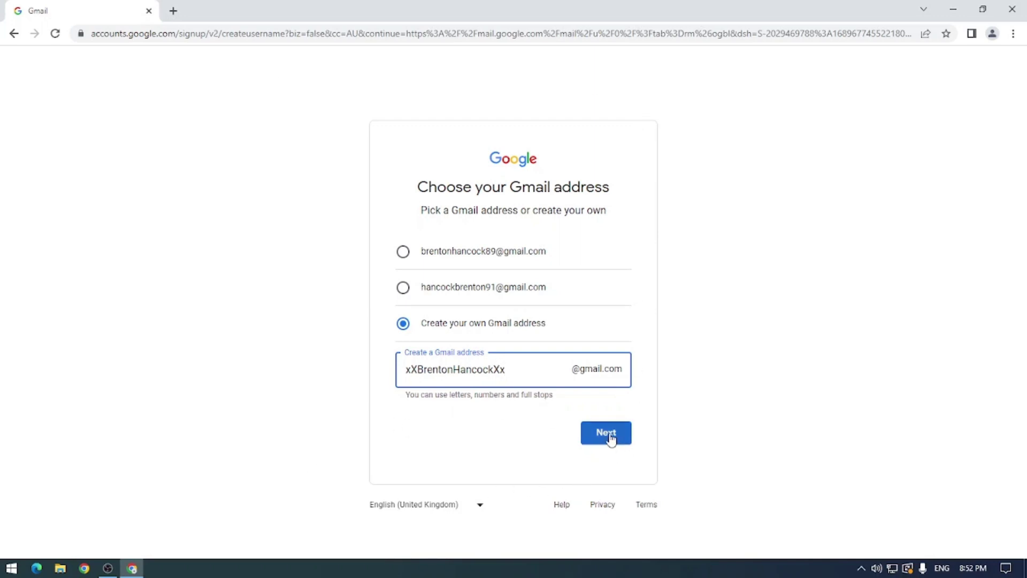
{"action": "left_click", "coordinate": [611, 437]}
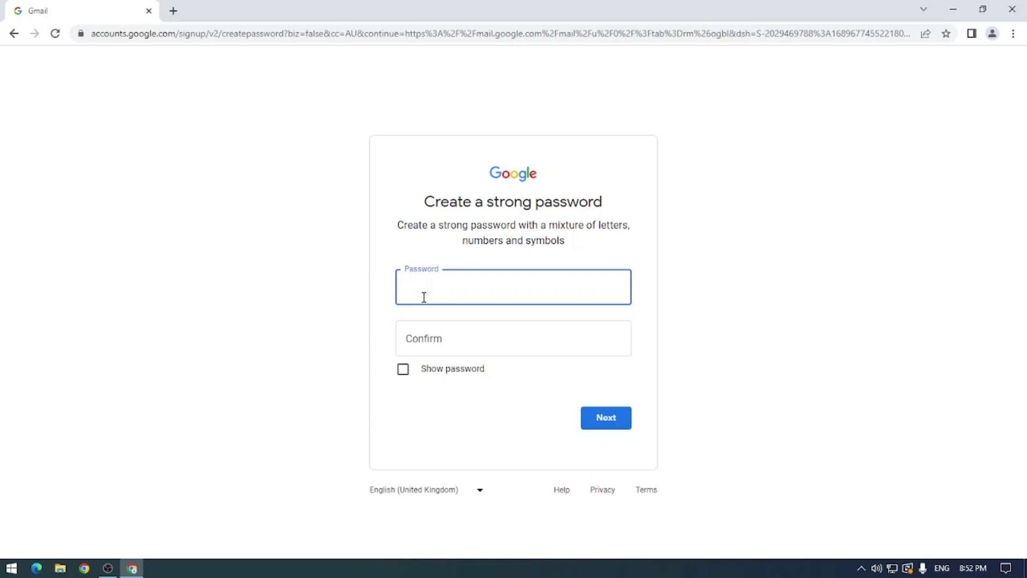
Step: Enter a new password and its confirmation and try to submit them
{"action": "type", "text": "•••••••"}
{"action": "key", "text": "BackSpace"}
{"action": "key", "text": "BackSpace"}
{"action": "key", "text": "BackSpace"}
{"action": "key", "text": "BackSpace"}
{"action": "key", "text": "BackSpace"}
{"action": "key", "text": "BackSpace"}
{"action": "key", "text": "BackSpace"}
{"action": "type", "text": "••••••••••••"}
{"action": "key", "text": "Tab"}
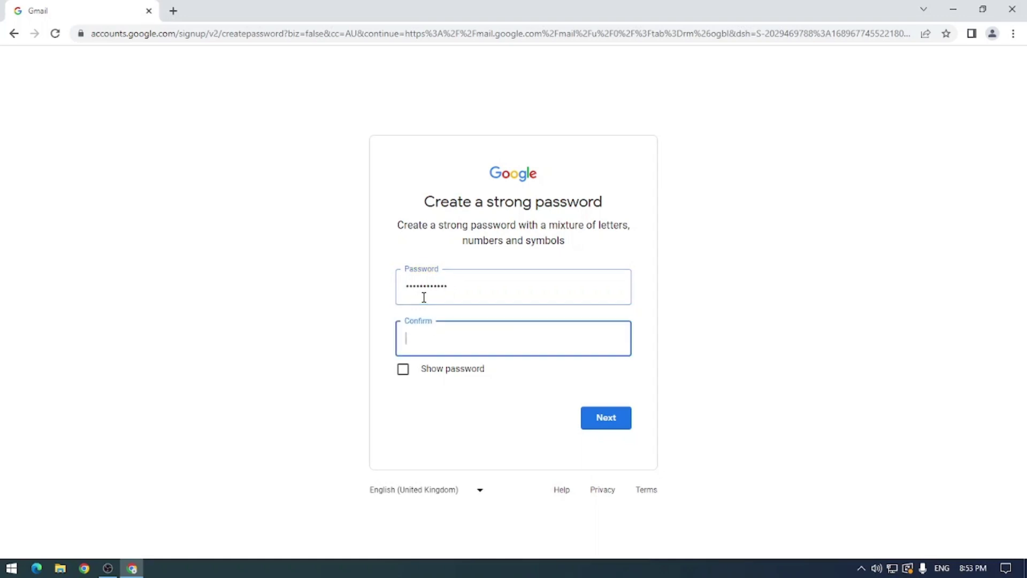
{"action": "type", "text": "••••••"}
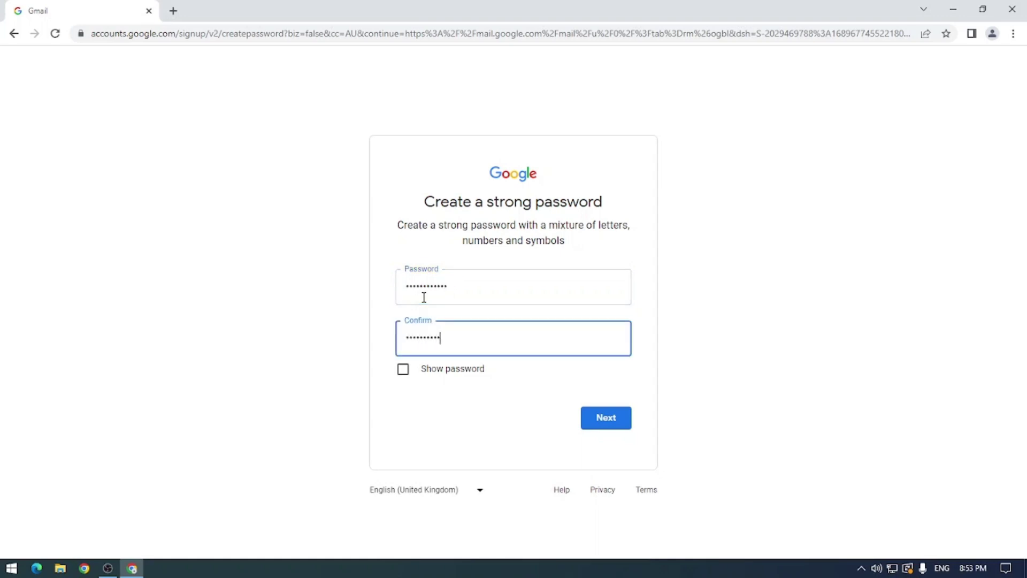
{"action": "type", "text": "••"}
{"action": "key", "text": "Return"}
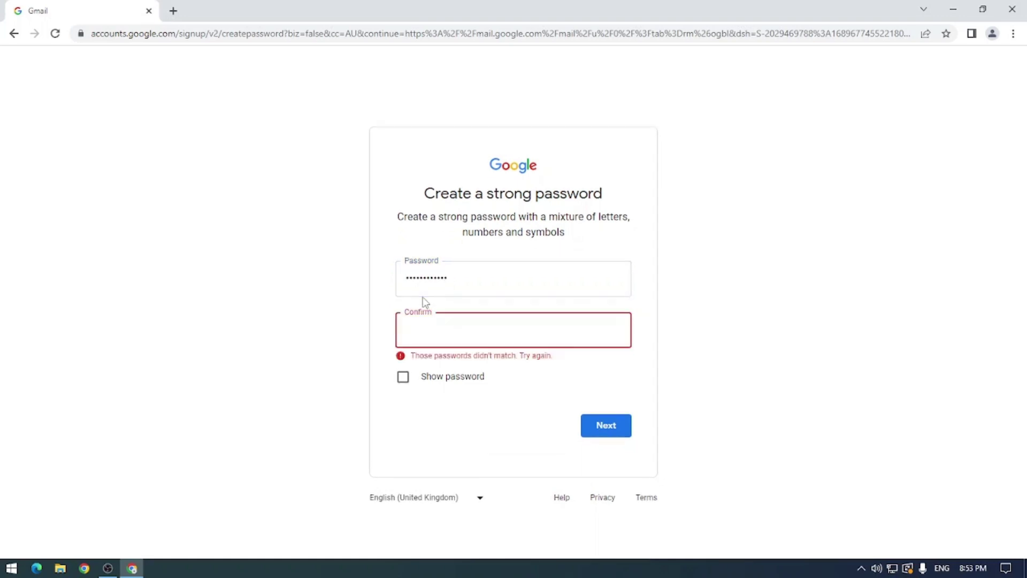
Step: Retype the password and a matching confirmation, then submit them
{"action": "left_click", "coordinate": [458, 286]}
{"action": "double_click", "coordinate": [458, 287]}
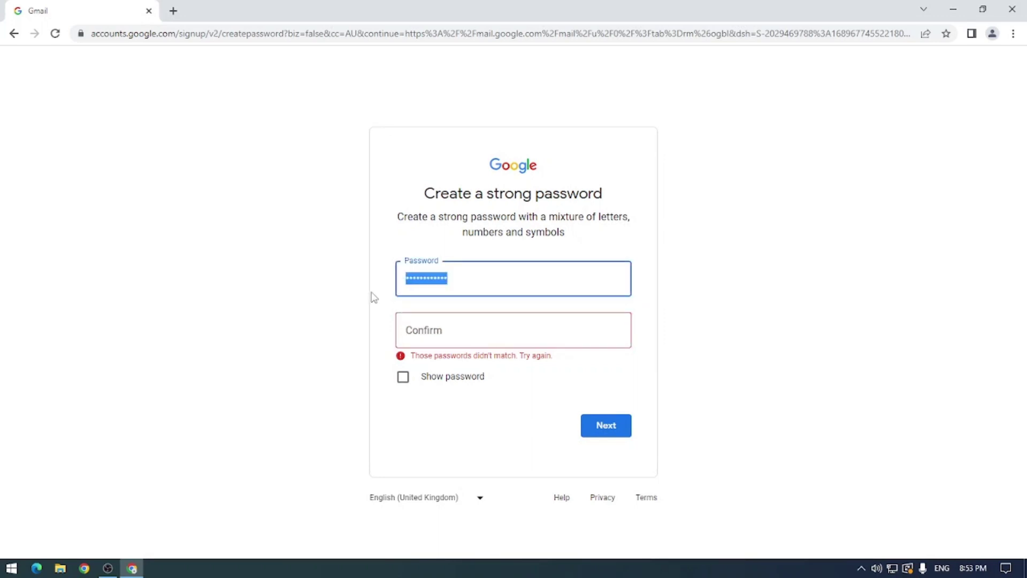
{"action": "type", "text": "•••••••••••"}
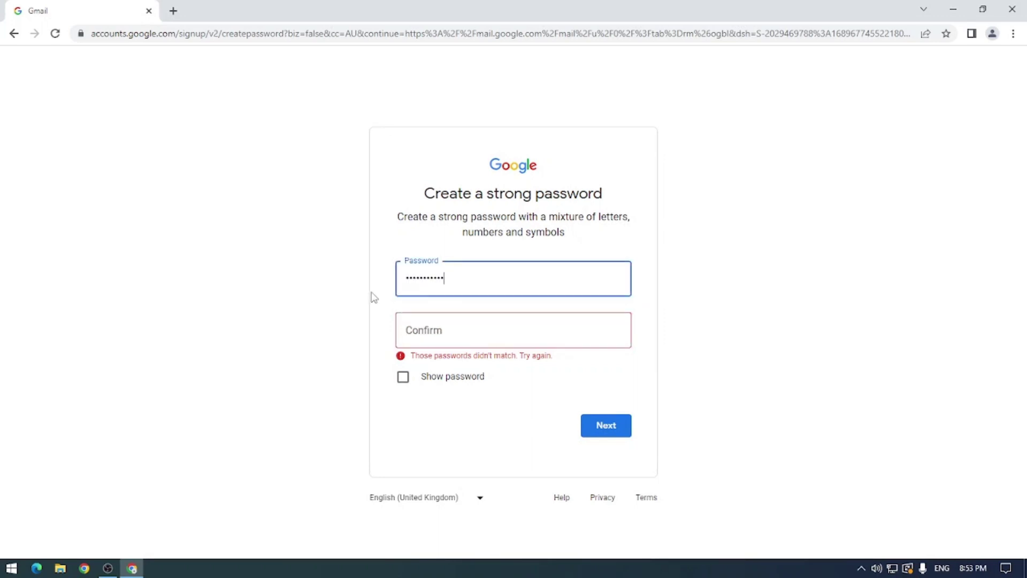
{"action": "type", "text": "•"}
{"action": "key", "text": "Tab"}
{"action": "type", "text": "•••"}
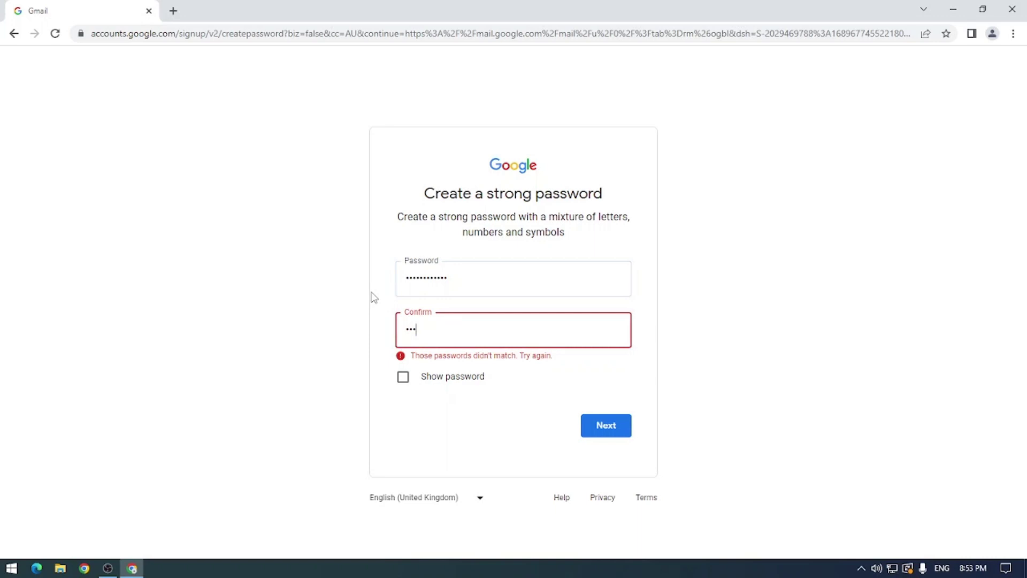
{"action": "type", "text": "•••••••••"}
{"action": "key", "text": "BackSpace"}
{"action": "key", "text": "BackSpace"}
{"action": "key", "text": "BackSpace"}
{"action": "key", "text": "BackSpace"}
{"action": "key", "text": "BackSpace"}
{"action": "key", "text": "BackSpace"}
{"action": "key", "text": "BackSpace"}
{"action": "key", "text": "BackSpace"}
{"action": "key", "text": "BackSpace"}
{"action": "key", "text": "BackSpace"}
{"action": "key", "text": "BackSpace"}
{"action": "type", "text": "••••••••••••"}
{"action": "key", "text": "Return"}
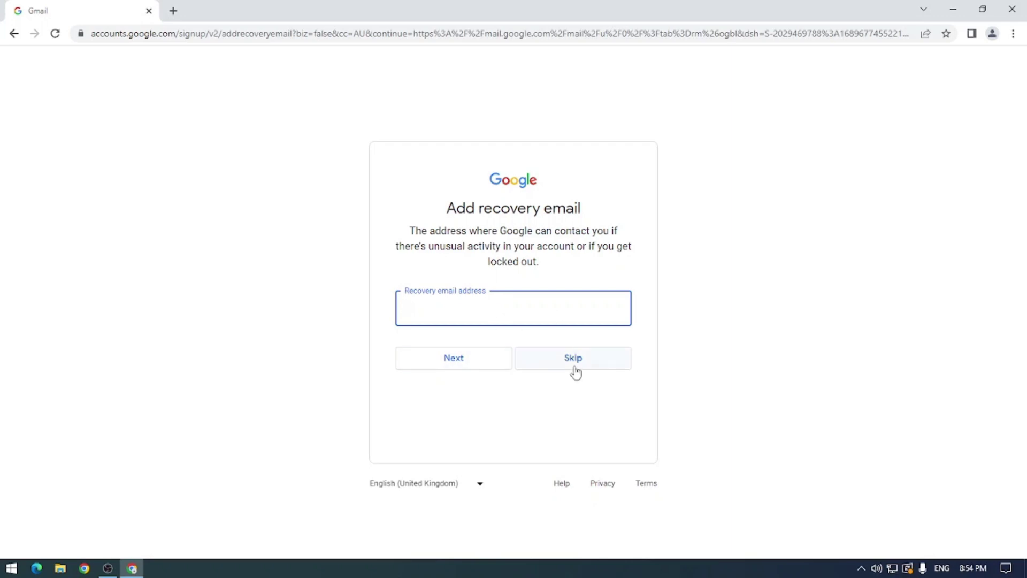
Step: Skip the recovery email step without adding an address
{"action": "left_click", "coordinate": [604, 361]}
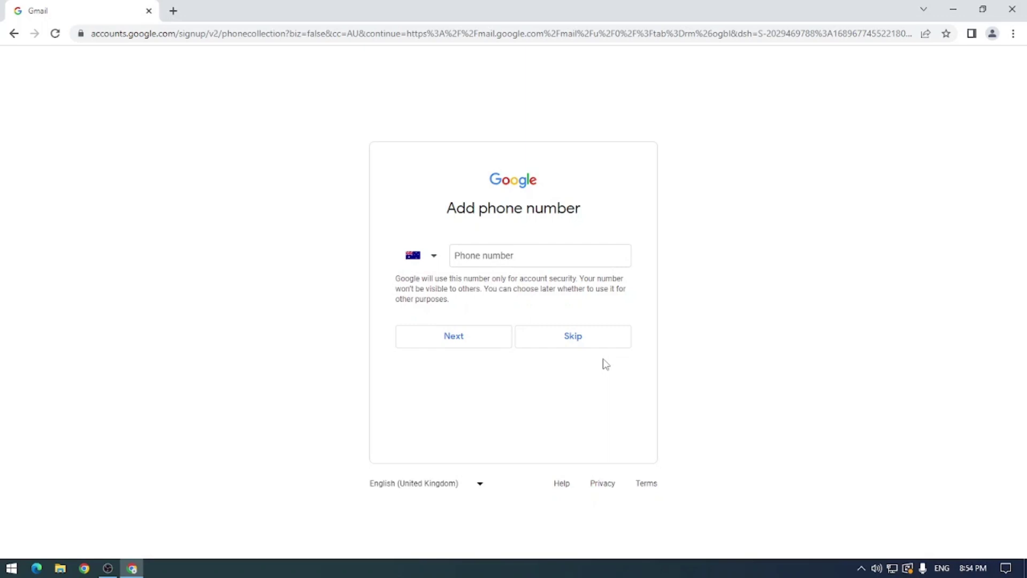
Step: Skip the phone number, continue past the account review, and agree to the Privacy and Terms
{"action": "left_click", "coordinate": [579, 338]}
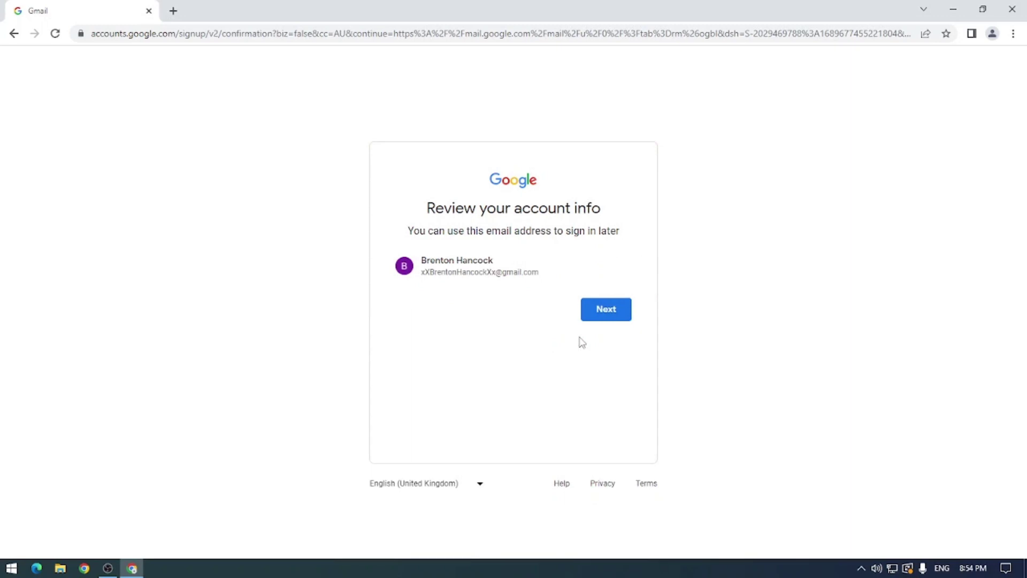
{"action": "triple_click", "coordinate": [438, 277]}
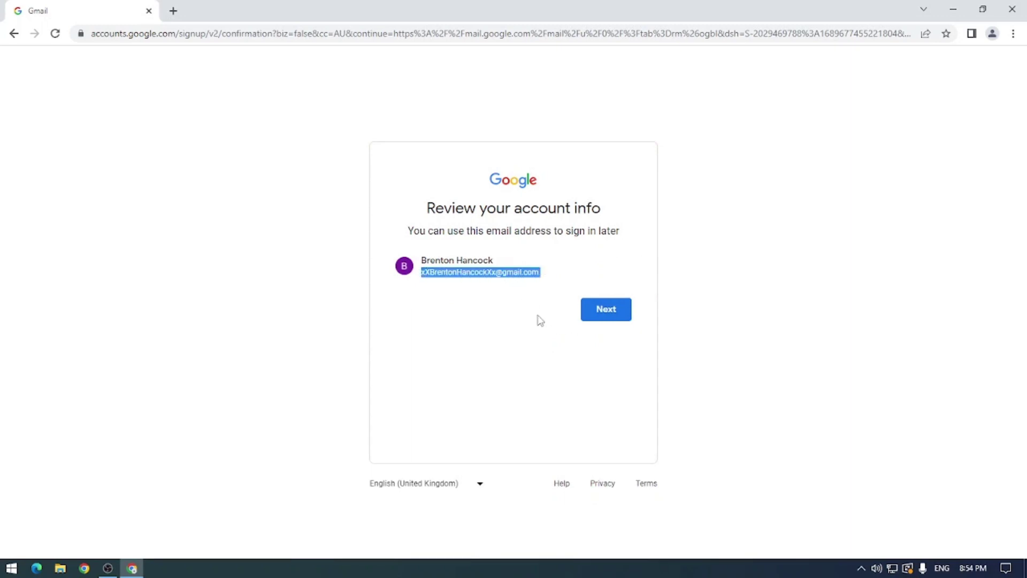
{"action": "left_click", "coordinate": [615, 318]}
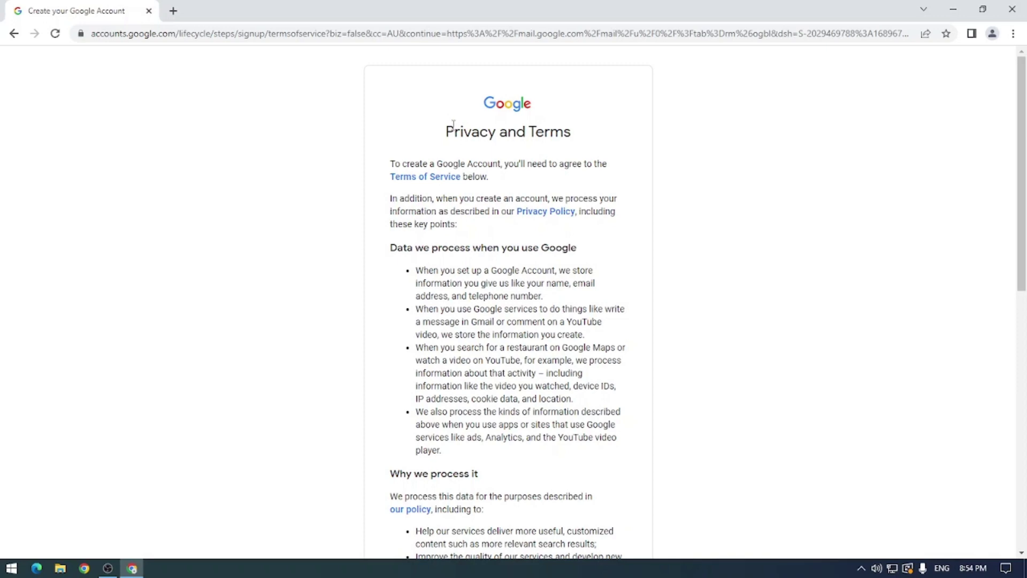
{"action": "scroll", "coordinate": [622, 222], "scroll_direction": "down", "scroll_amount": 10}
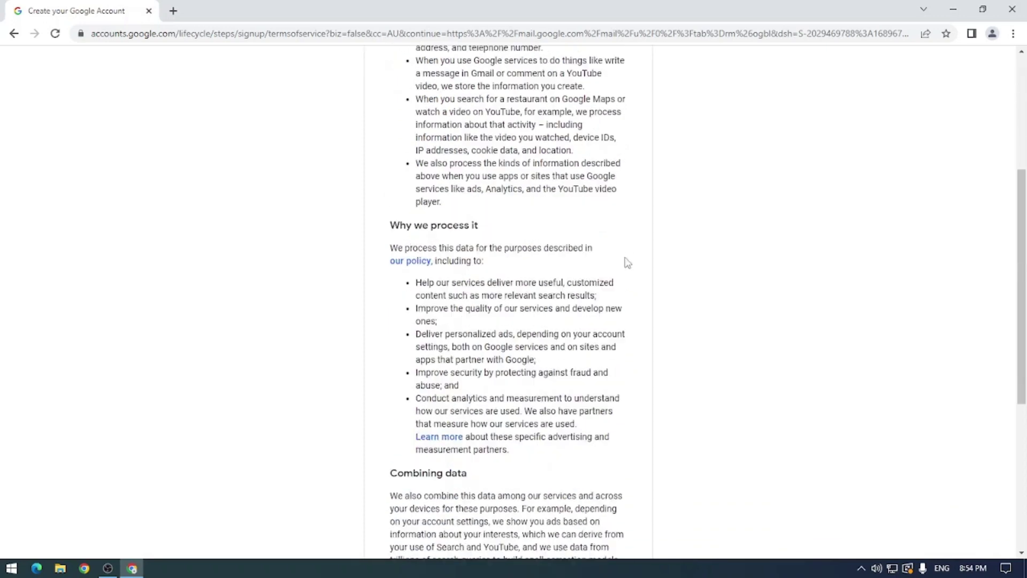
{"action": "left_click", "coordinate": [615, 465]}
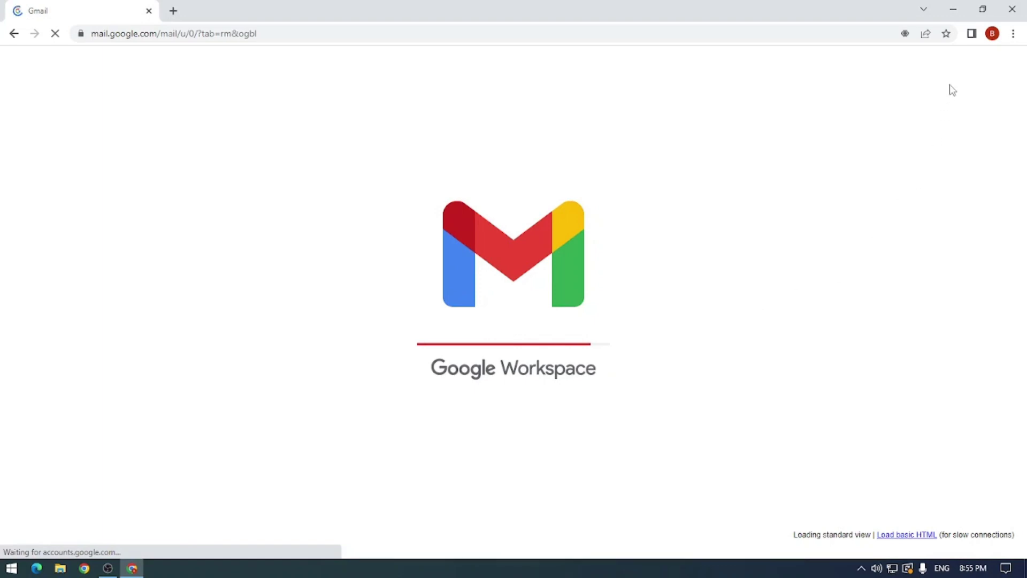
Step: Check which account is signed in from the Chrome profile menu, then dismiss it
{"action": "left_click", "coordinate": [993, 33]}
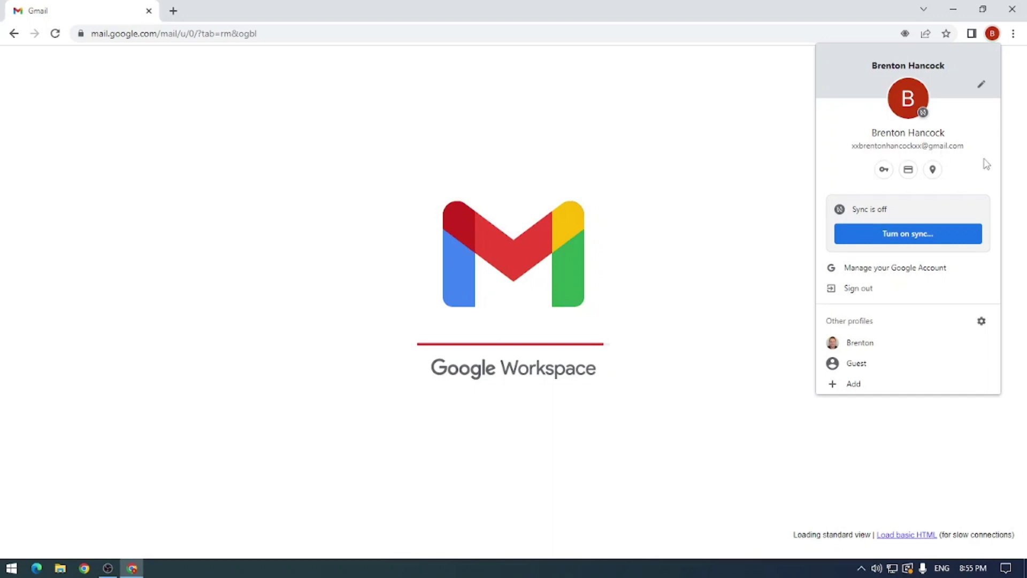
{"action": "left_click", "coordinate": [325, 112]}
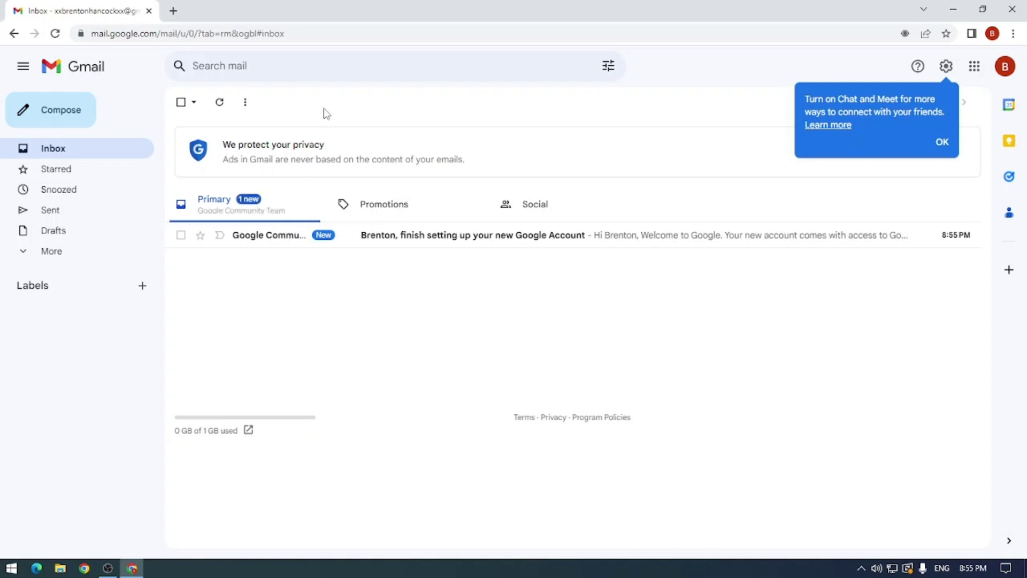
Step: Bookmark the Gmail inbox page, then open and close the Google account menu
{"action": "left_click", "coordinate": [946, 33]}
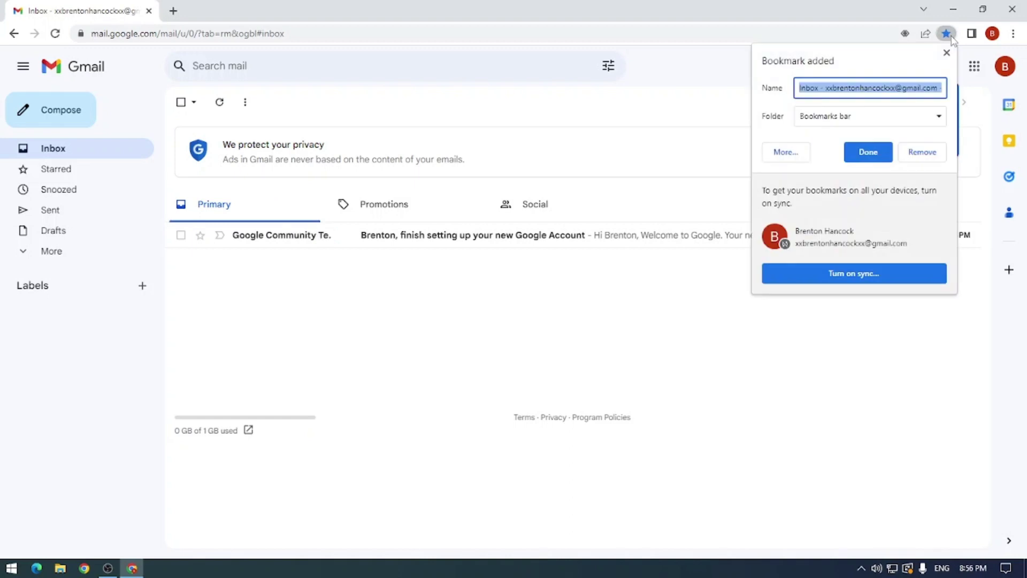
{"action": "left_click", "coordinate": [874, 153]}
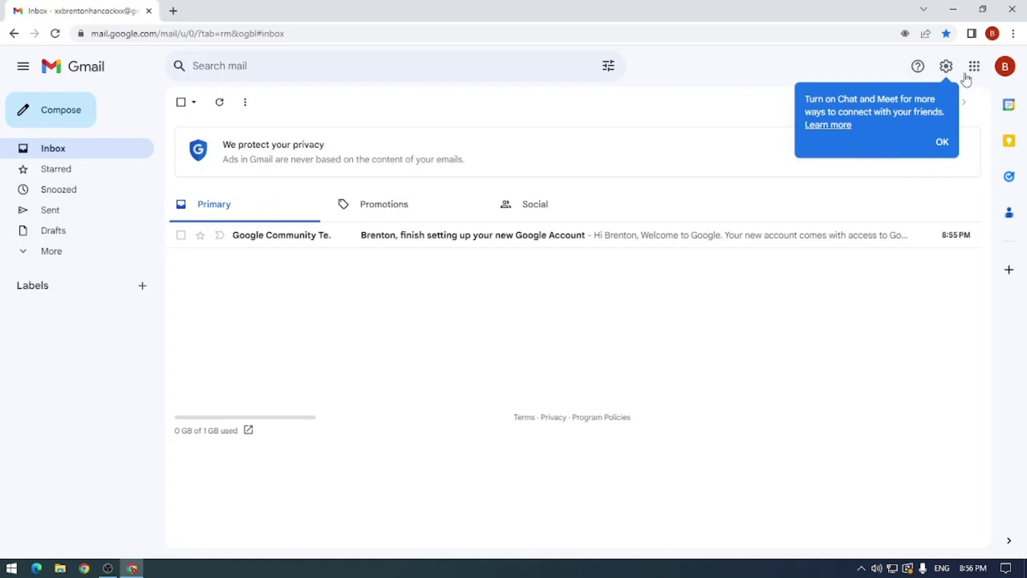
{"action": "left_click", "coordinate": [998, 76]}
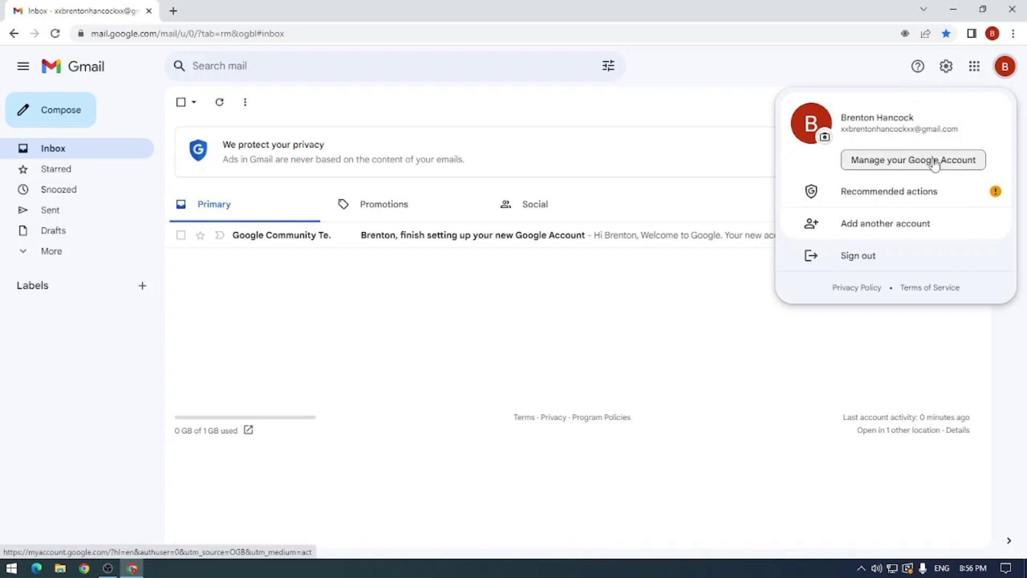
{"action": "key", "text": "Escape"}
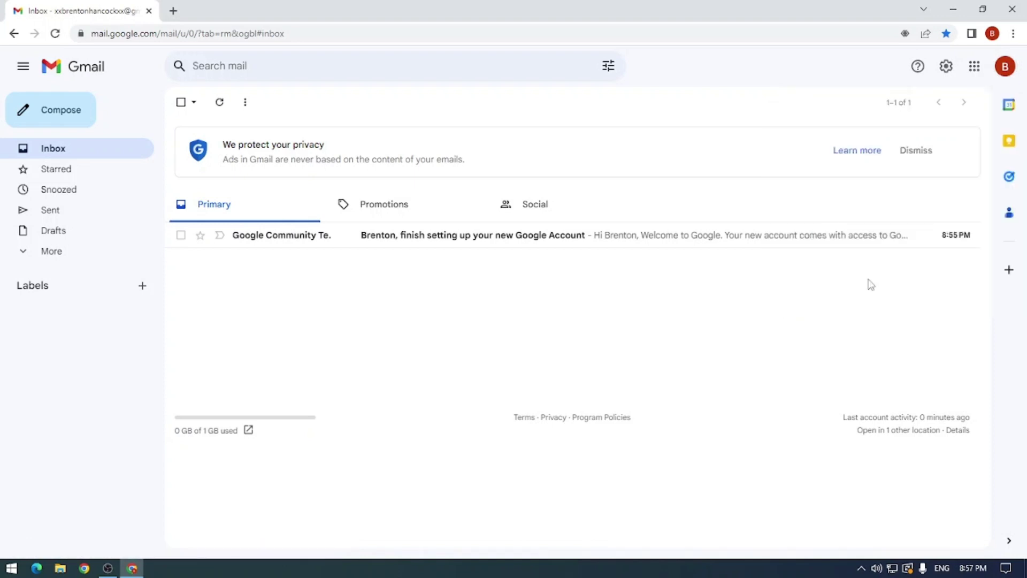